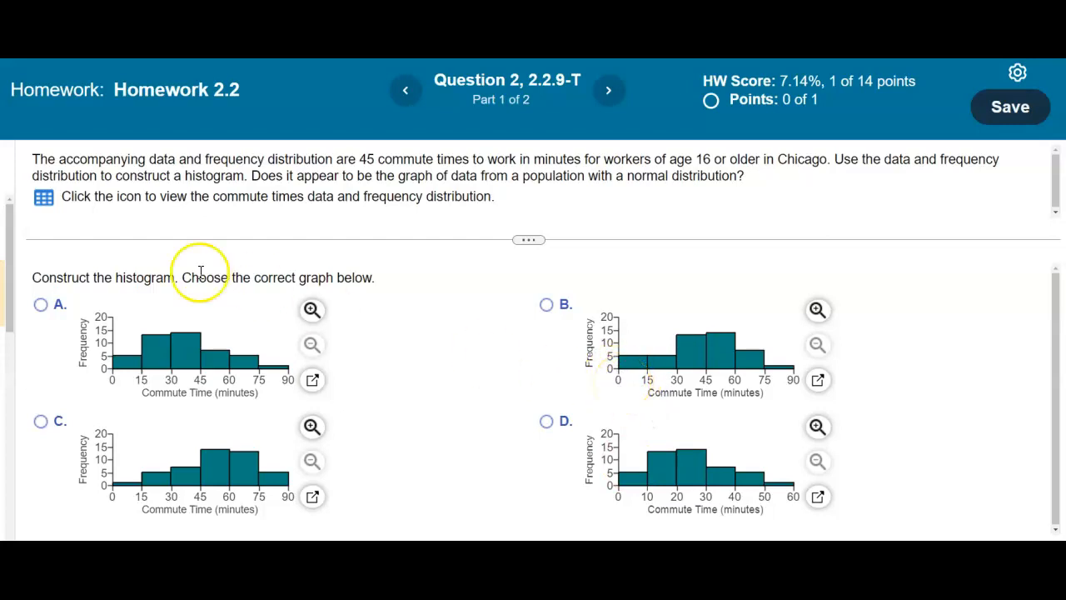
# - View the 45 Chicago commute times and their frequency distribution table
pyautogui.click(44, 199)
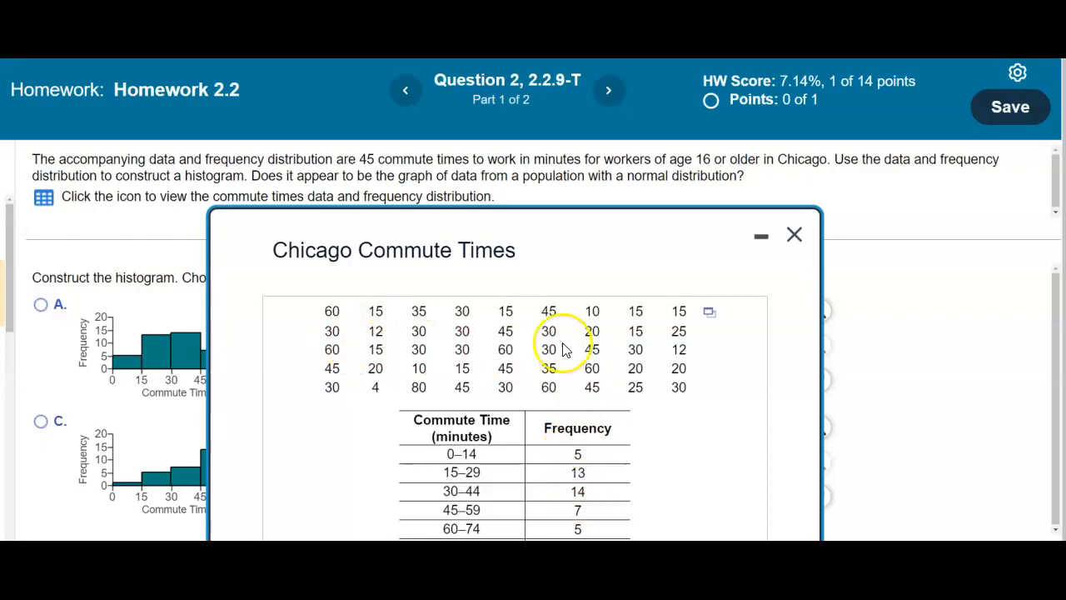
# - Export the commute time data with Open in StatCrunch, then close the data dialog
pyautogui.click(709, 321)
pyautogui.click(725, 345)
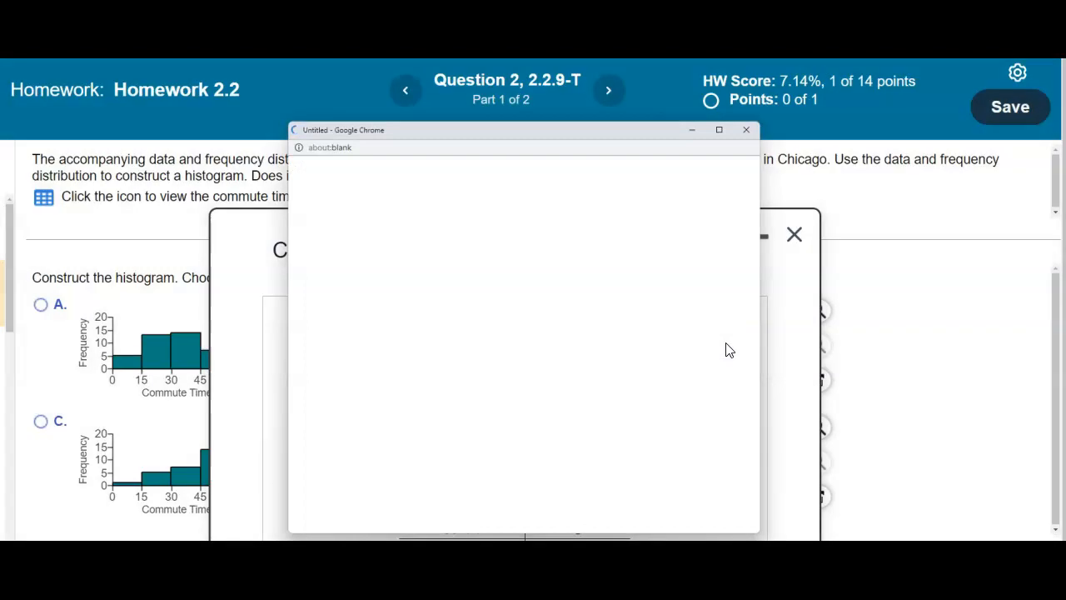
pyautogui.click(795, 235)
# - Rename StatCrunch's var1 column to 'Commute Time (minutes)' and widen it to fit the name
pyautogui.moveTo(534, 593)
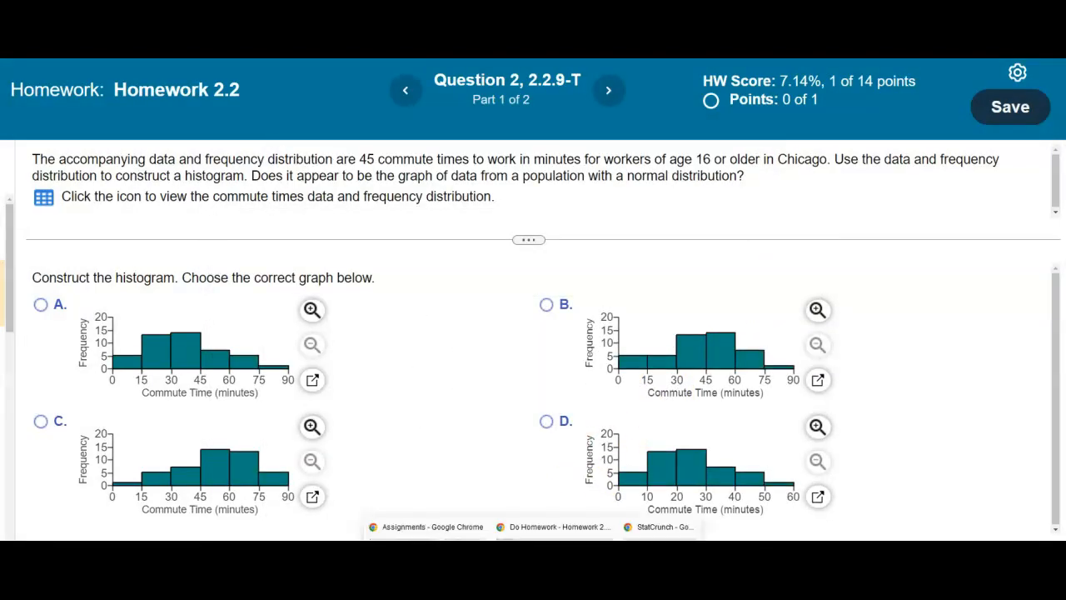
pyautogui.click(652, 527)
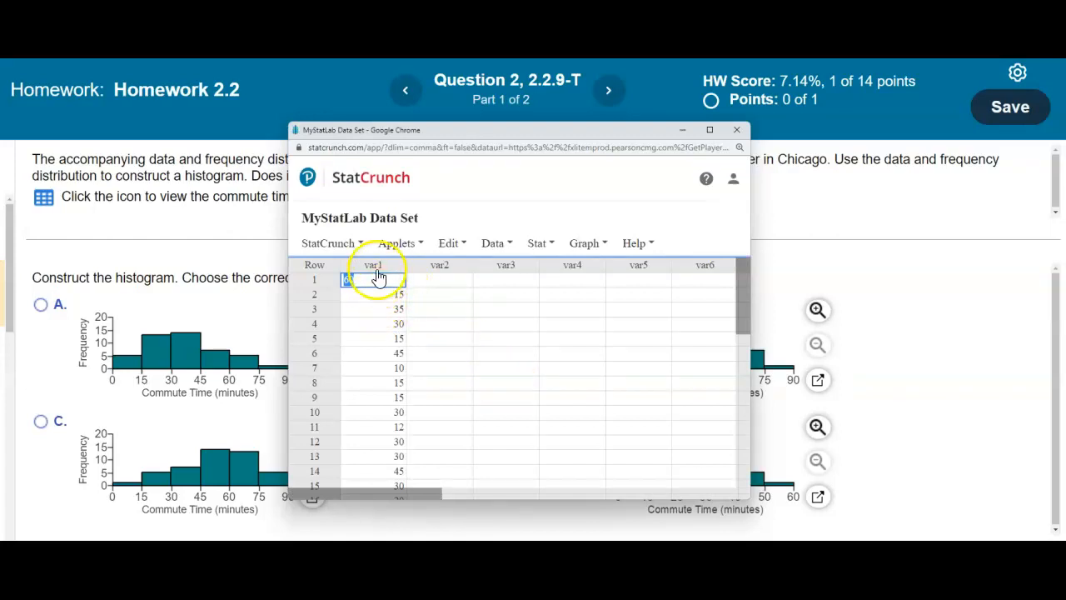
pyautogui.moveTo(459, 130); pyautogui.dragTo(500, 180)
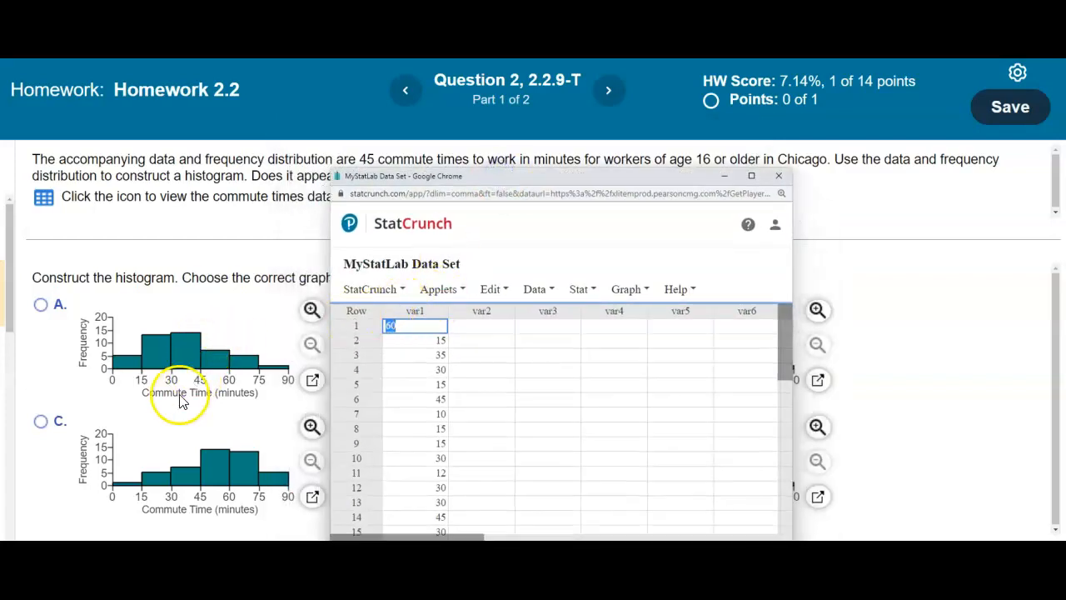
pyautogui.click(422, 313)
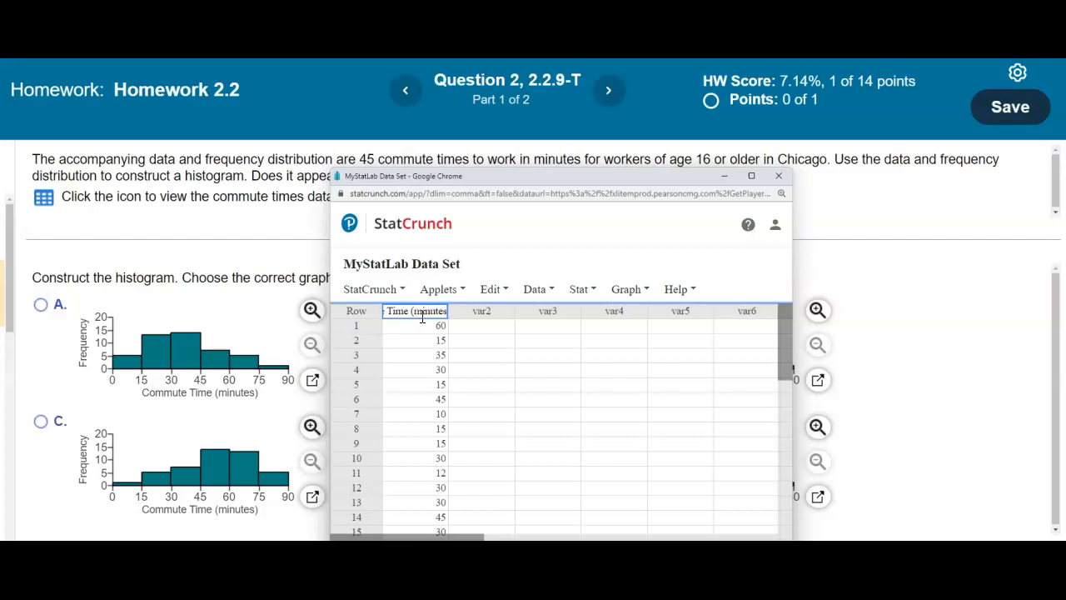
pyautogui.click(471, 341)
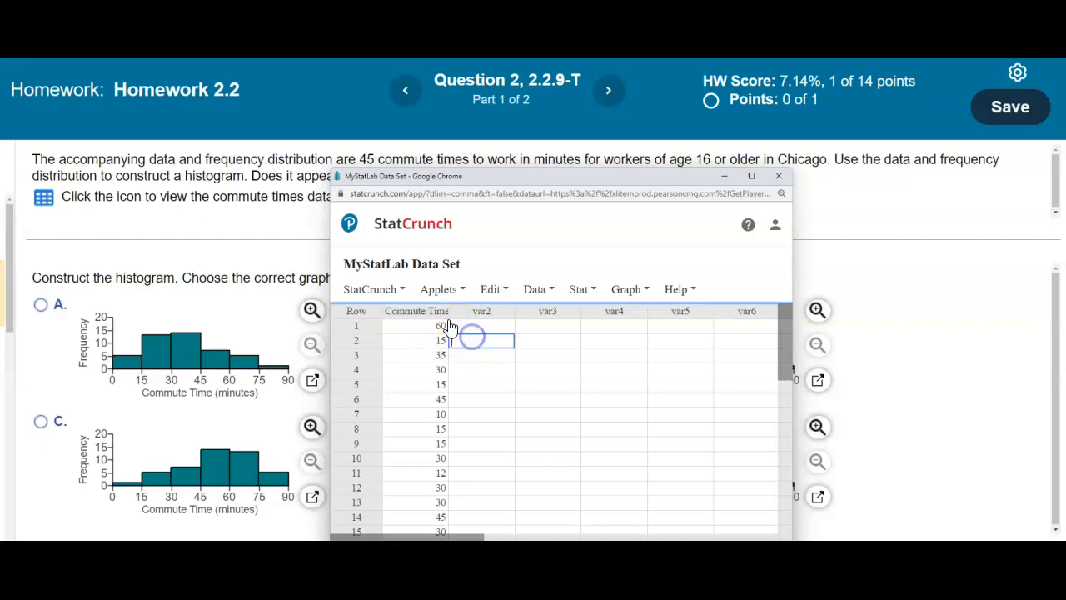
pyautogui.moveTo(448, 311); pyautogui.dragTo(495, 311)
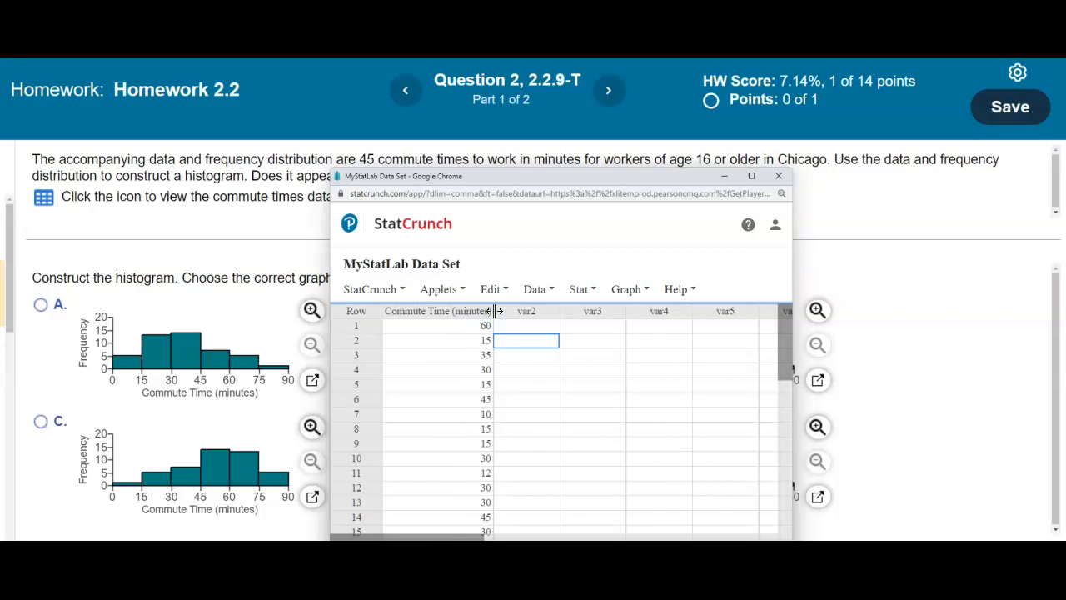
# - Set up a Graph > Histogram of Commute Time (minutes): start 0, width 15, values above bars
pyautogui.click(634, 291)
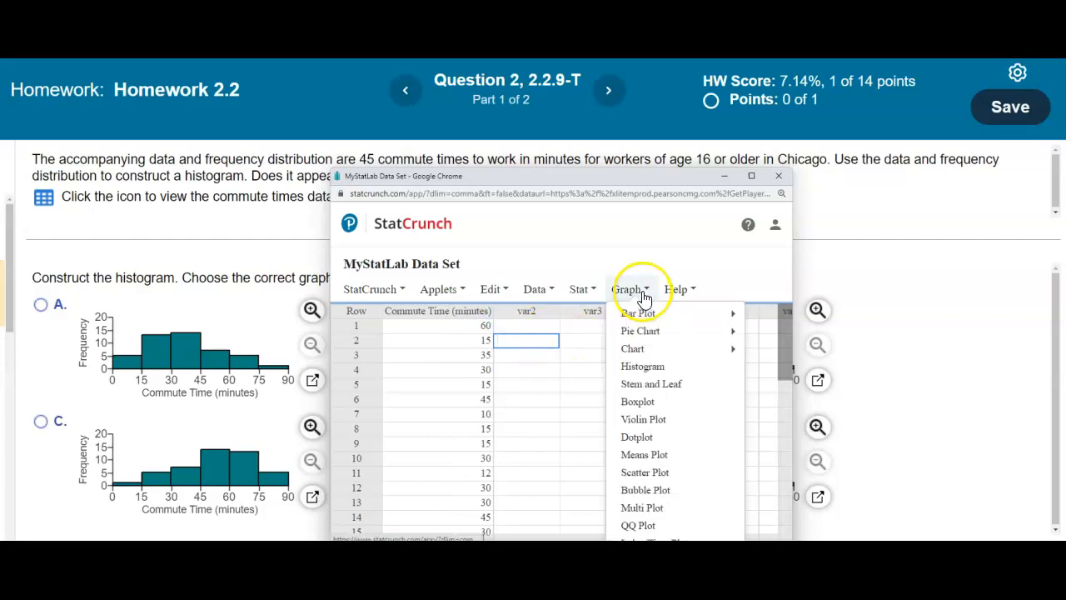
pyautogui.click(658, 373)
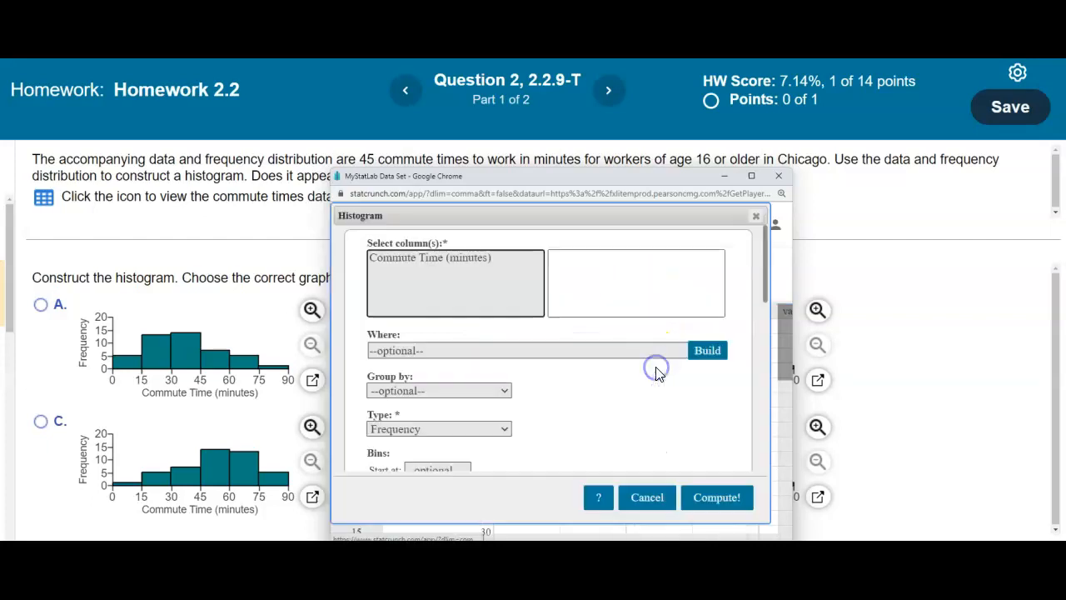
pyautogui.click(455, 260)
pyautogui.moveTo(768, 288); pyautogui.dragTo(753, 309)
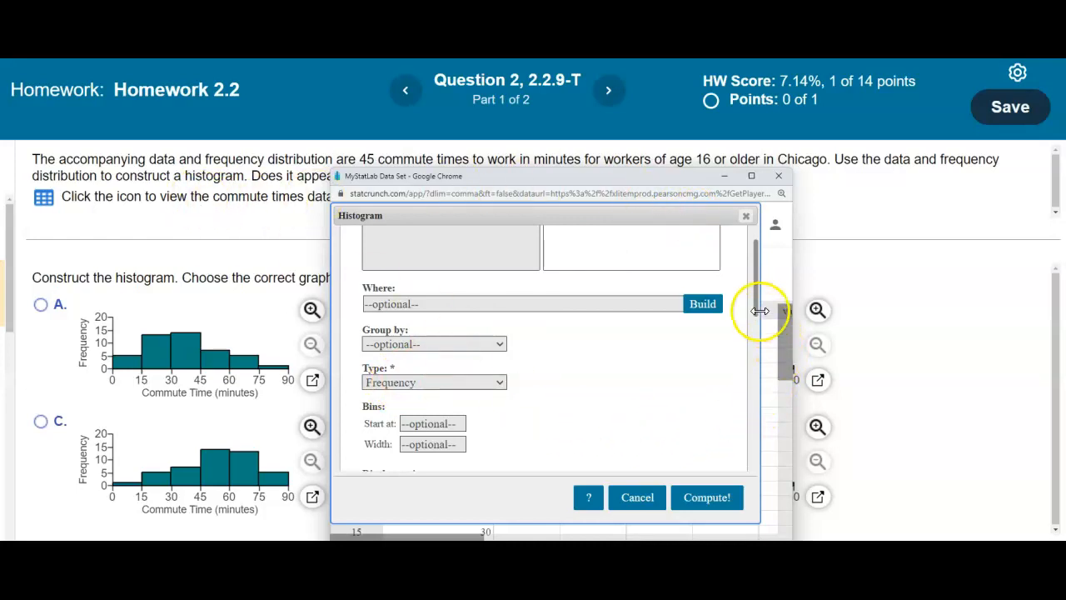
pyautogui.moveTo(756, 309); pyautogui.dragTo(746, 337)
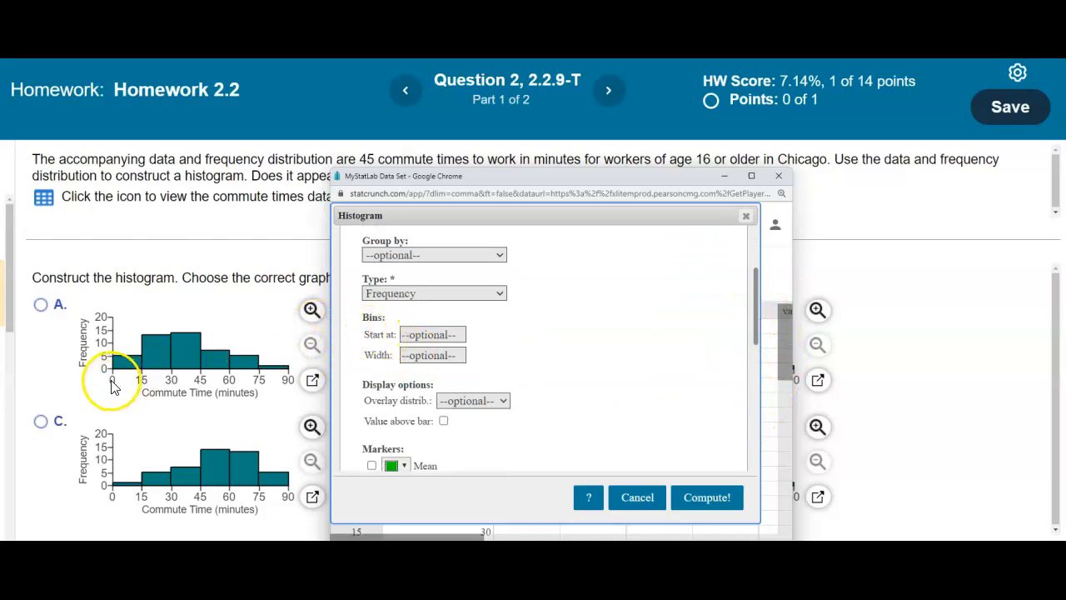
pyautogui.click(428, 336)
pyautogui.write('0')
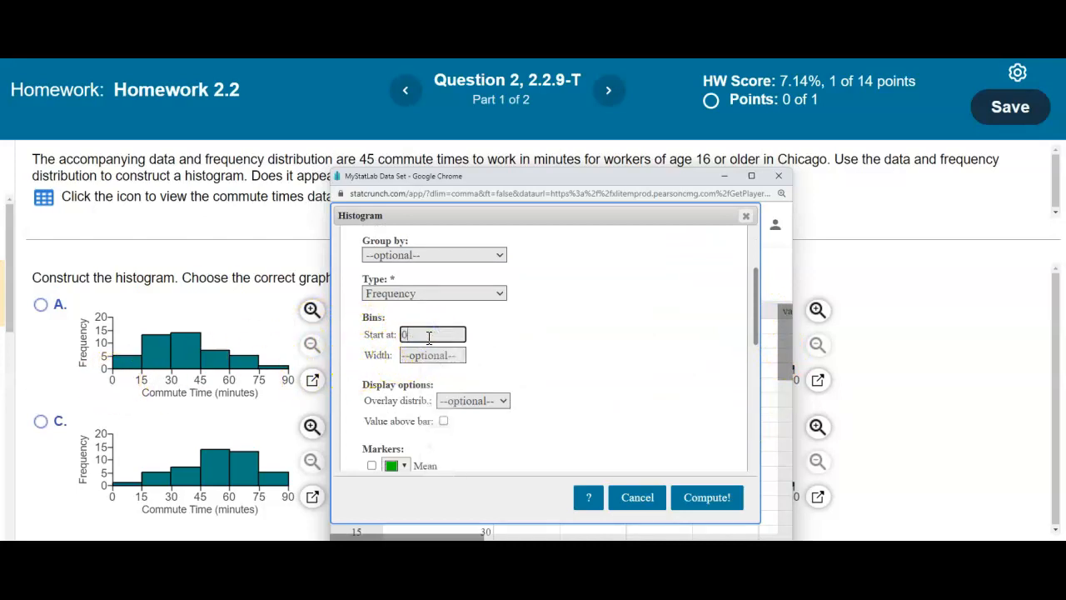
pyautogui.click(428, 354)
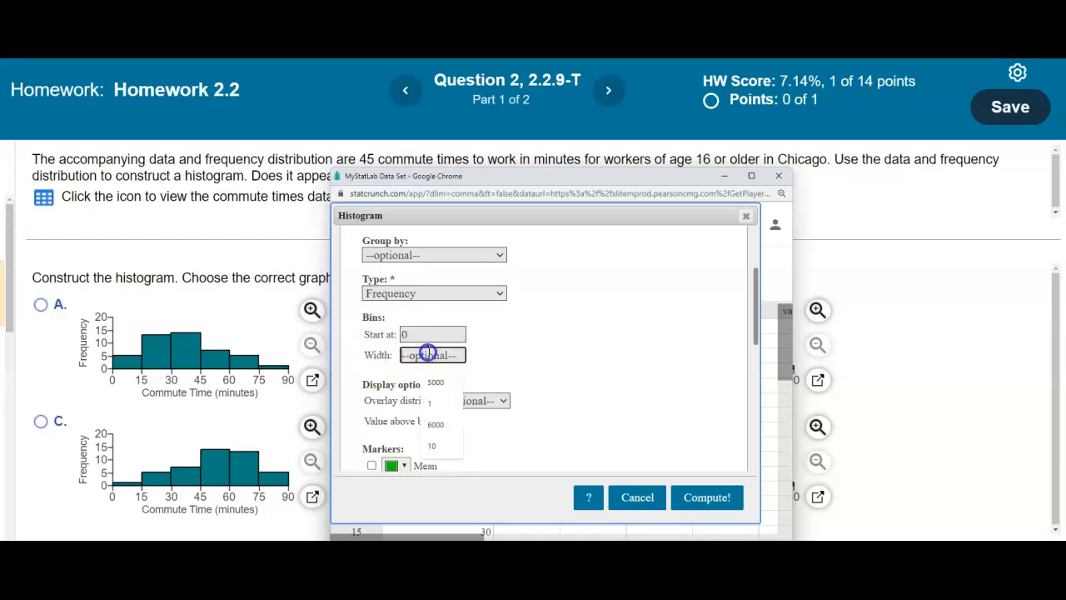
pyautogui.write('15')
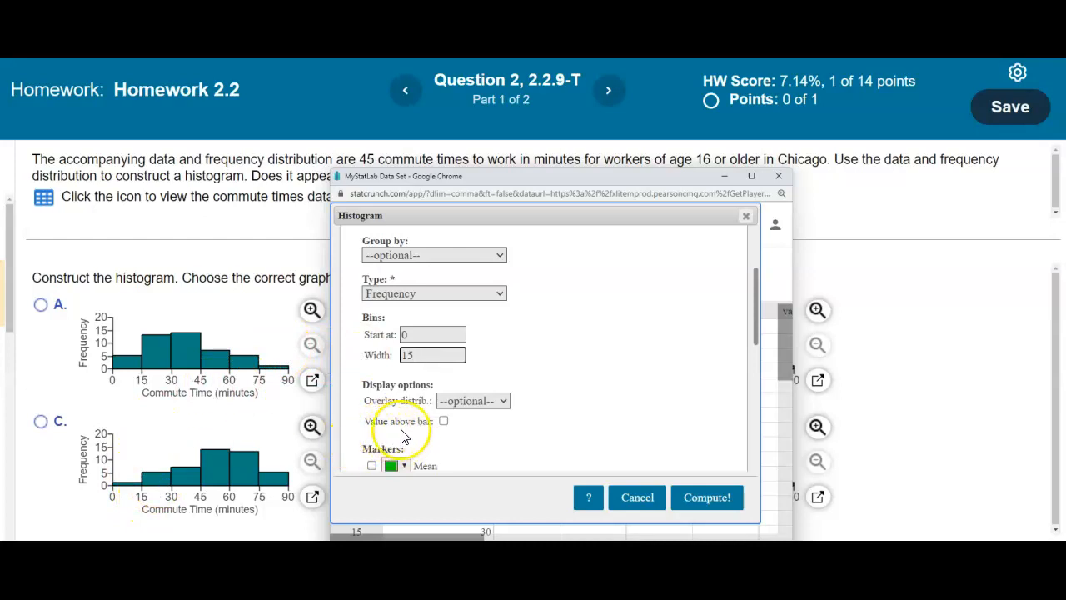
pyautogui.click(443, 420)
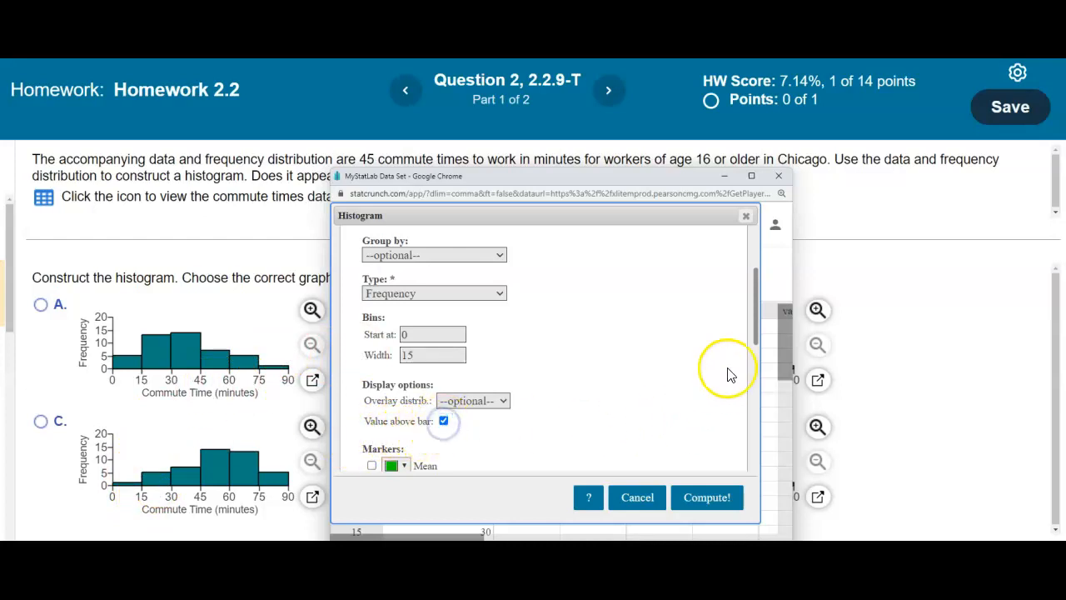
# - Add a commute time x-axis label, a Frequency y-axis label and the title 'Commute Times to Work', then compute
pyautogui.moveTo(755, 332); pyautogui.dragTo(752, 433)
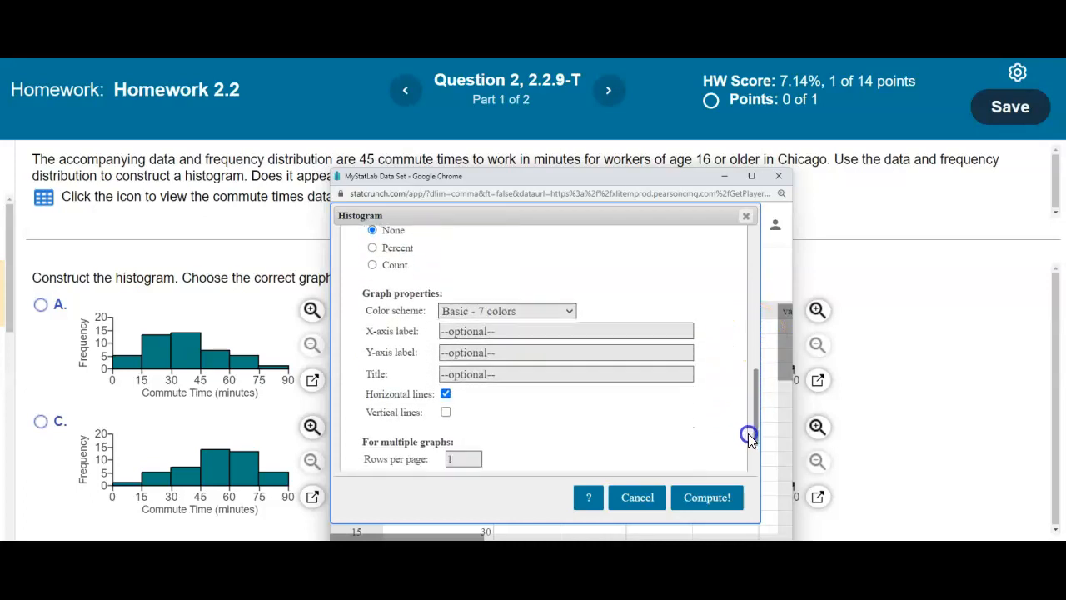
pyautogui.click(449, 333)
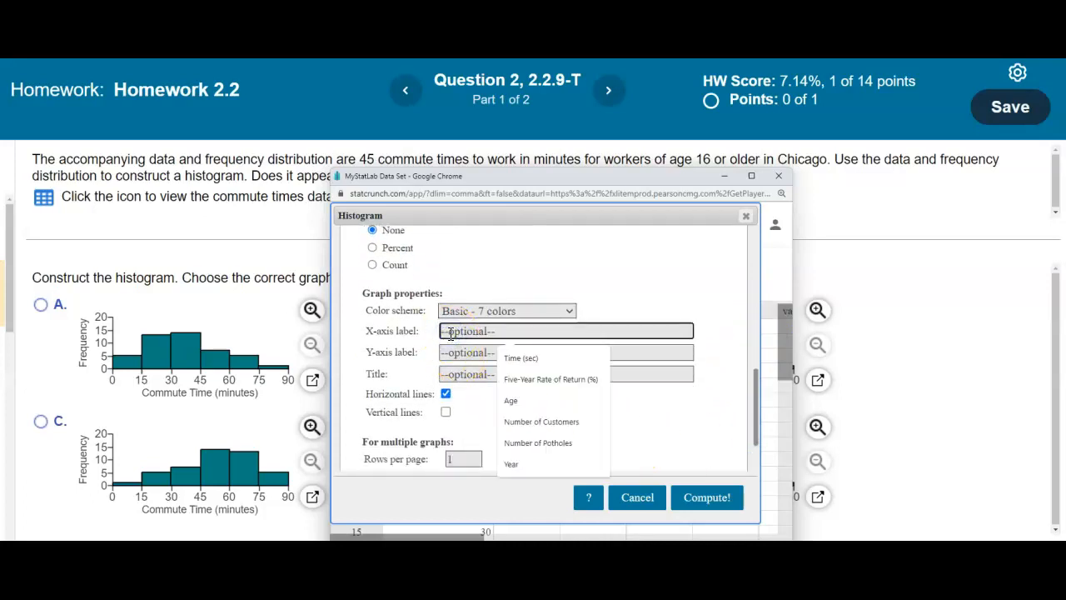
pyautogui.write('Commute Time (minnutes')
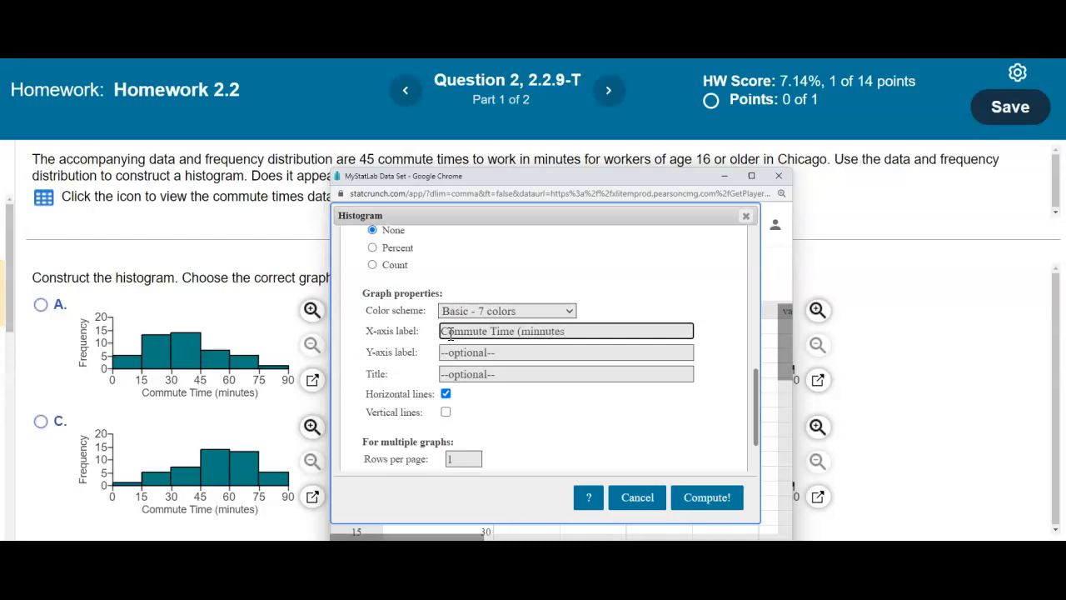
pyautogui.click(459, 357)
pyautogui.write('Frequency')
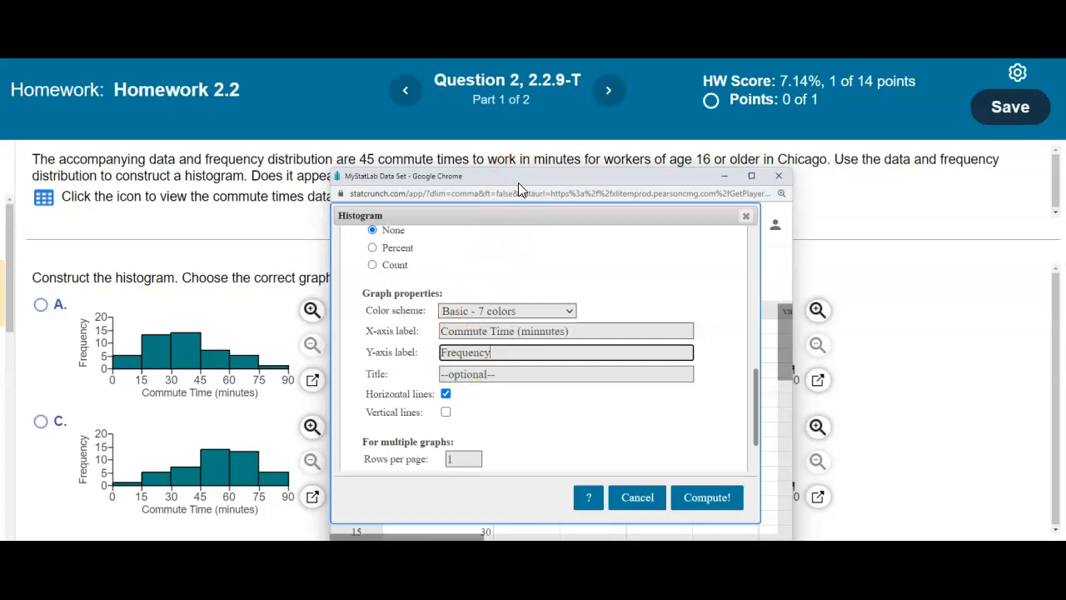
pyautogui.moveTo(518, 183); pyautogui.dragTo(518, 193)
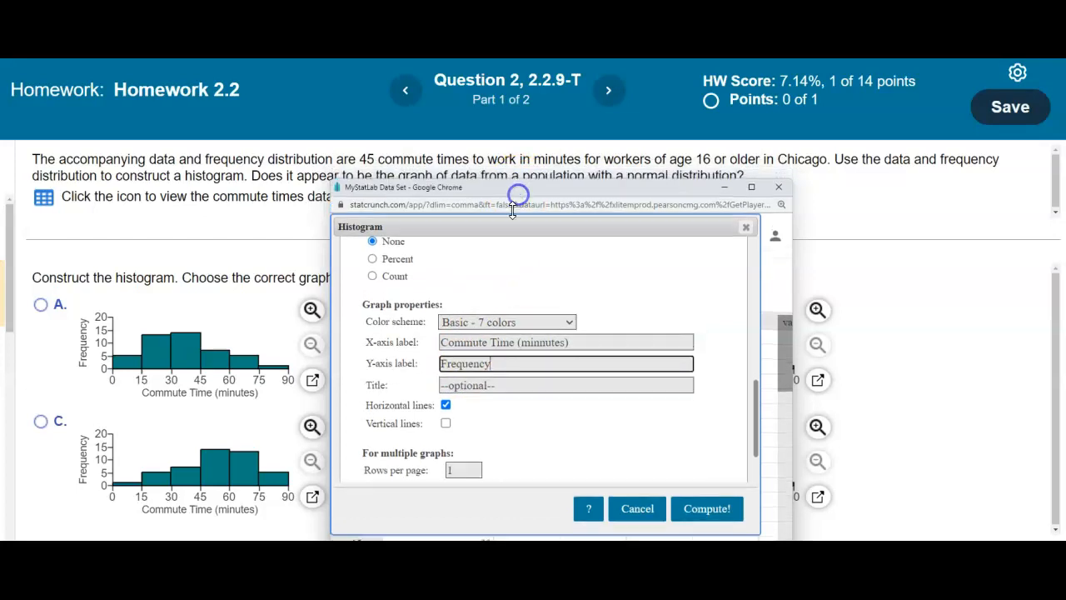
pyautogui.click(476, 388)
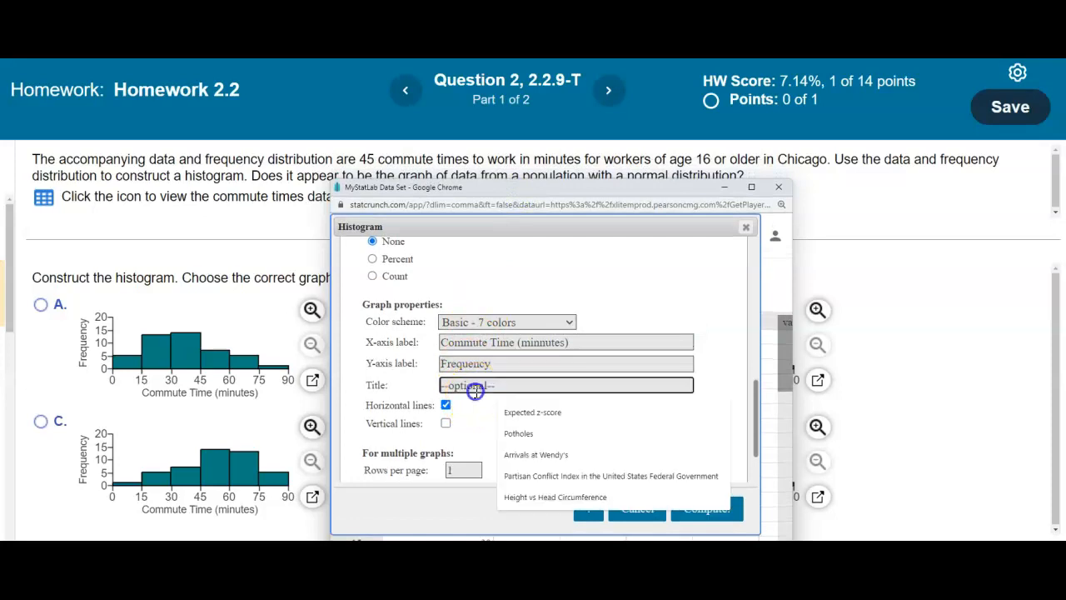
pyautogui.write('Commute Times to Work')
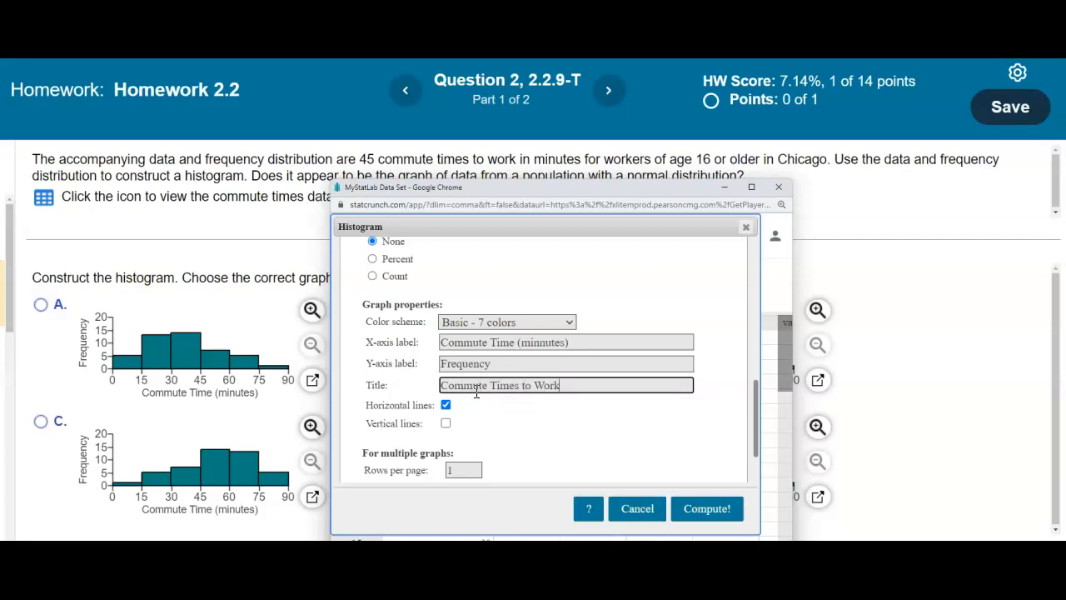
pyautogui.scroll(-2, 630, 416)
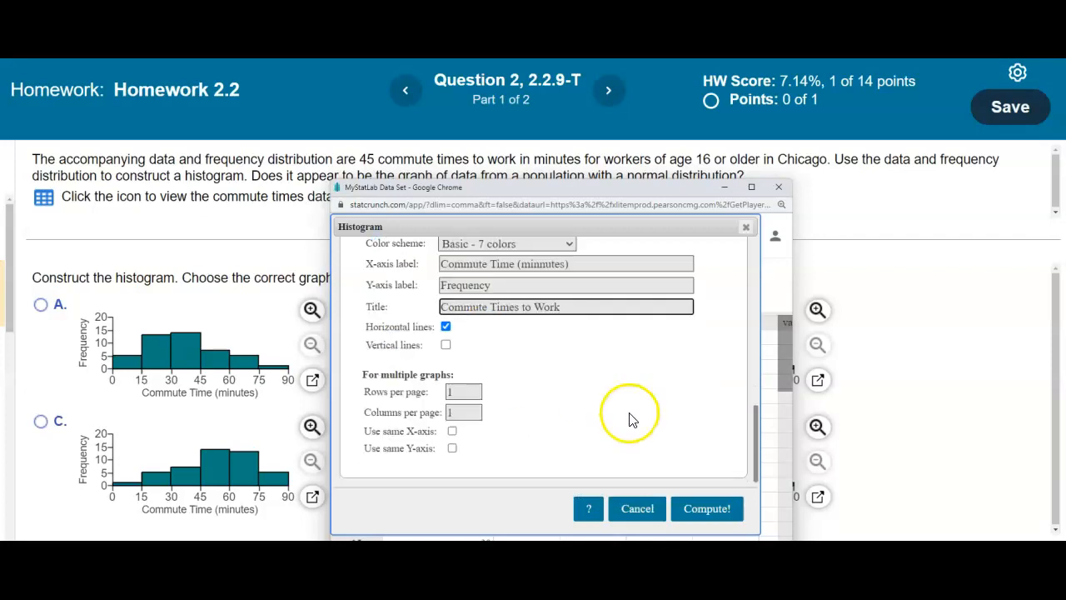
pyautogui.click(721, 507)
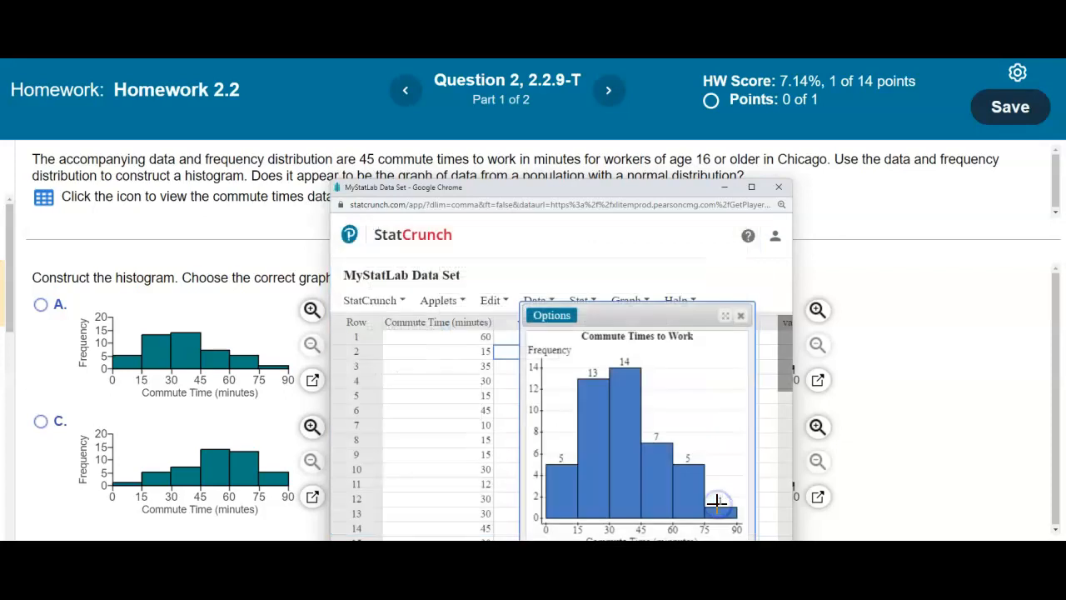
pyautogui.moveTo(518, 433); pyautogui.dragTo(376, 432)
pyautogui.moveTo(541, 188); pyautogui.dragTo(575, 144)
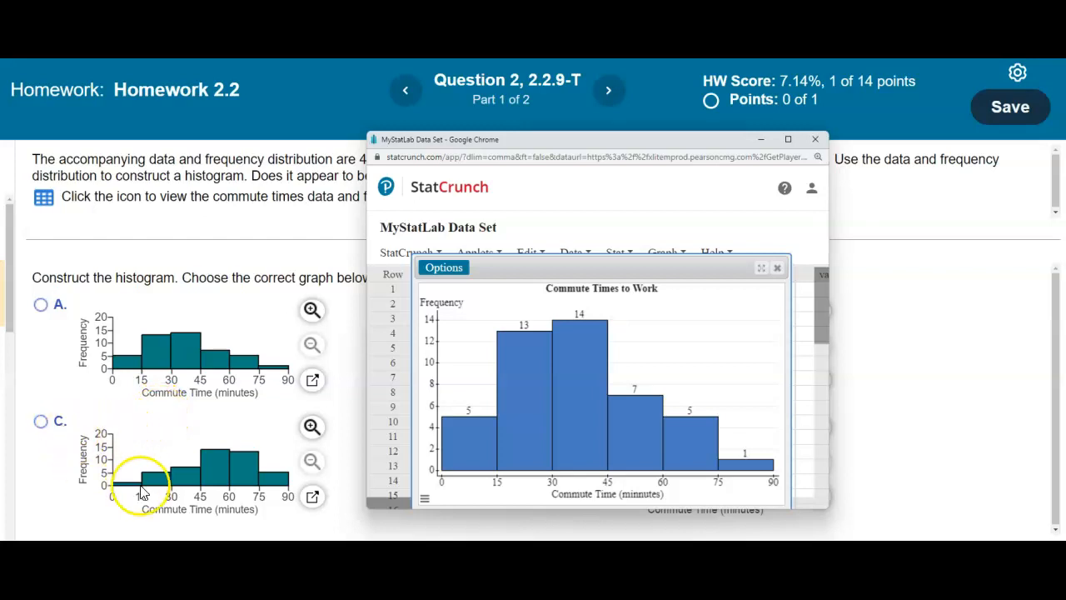
# - Slide the histogram window aside to compare it with answer graphs B and D, then return it
pyautogui.moveTo(675, 155); pyautogui.dragTo(375, 155)
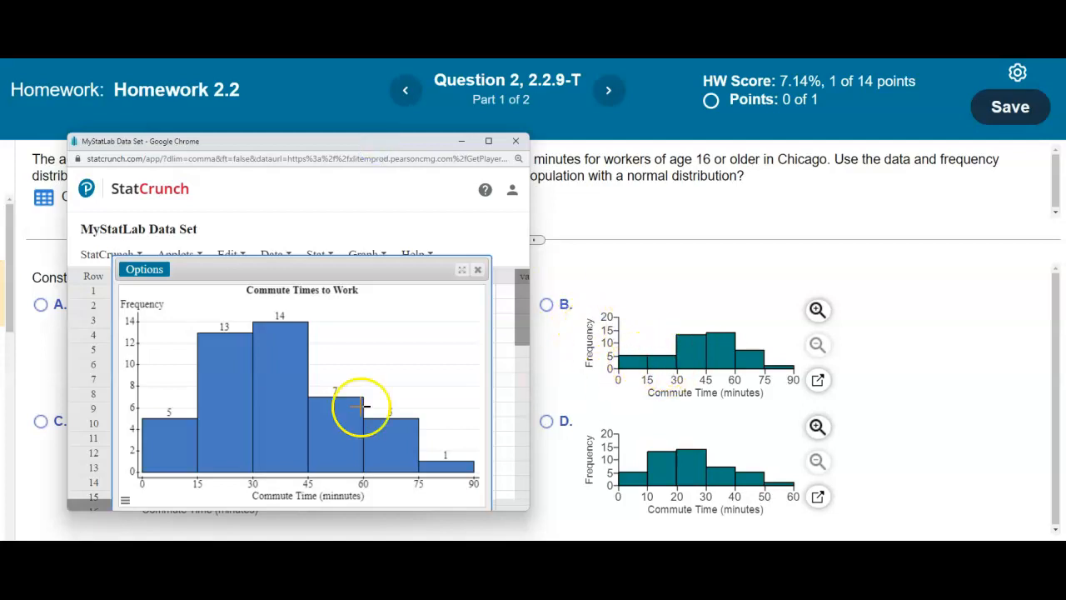
pyautogui.moveTo(210, 442)
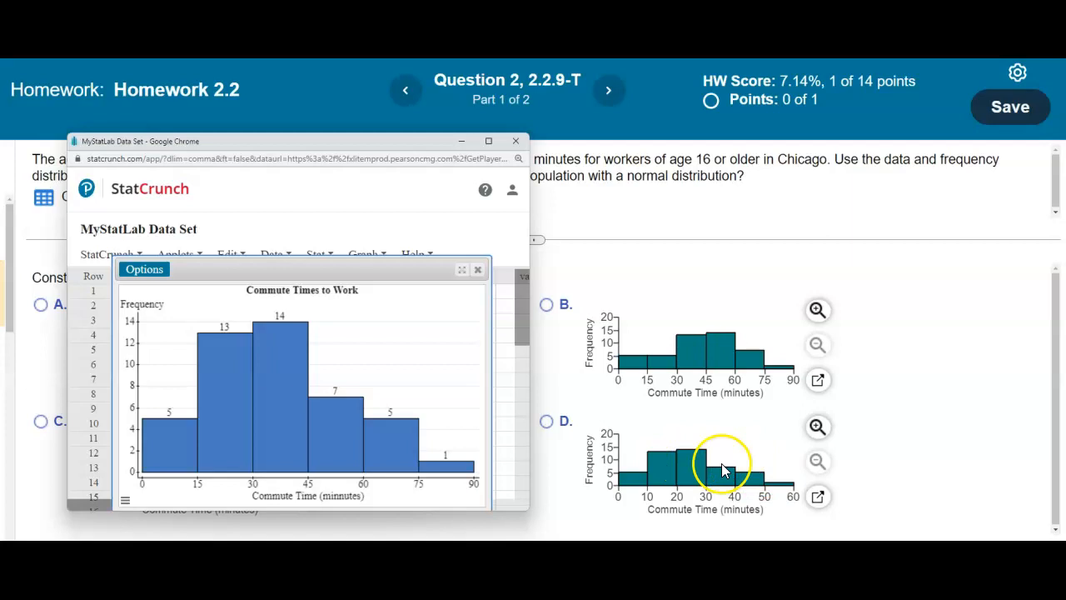
pyautogui.moveTo(388, 140); pyautogui.dragTo(461, 150)
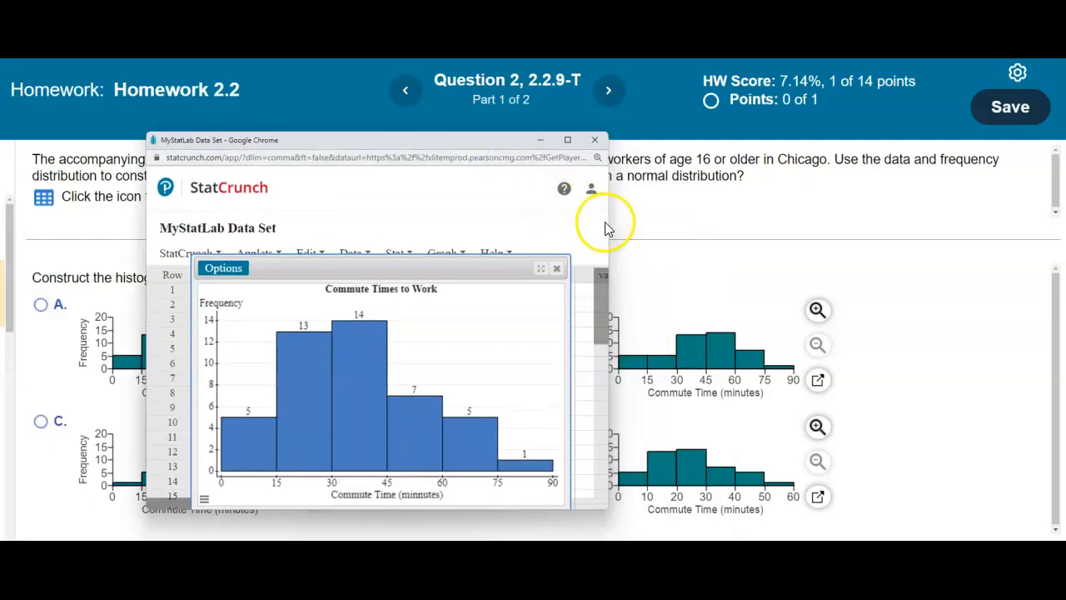
# - Widen the data view, move the histogram aside, and scroll through all 45 commute times
pyautogui.moveTo(607, 222); pyautogui.dragTo(804, 225)
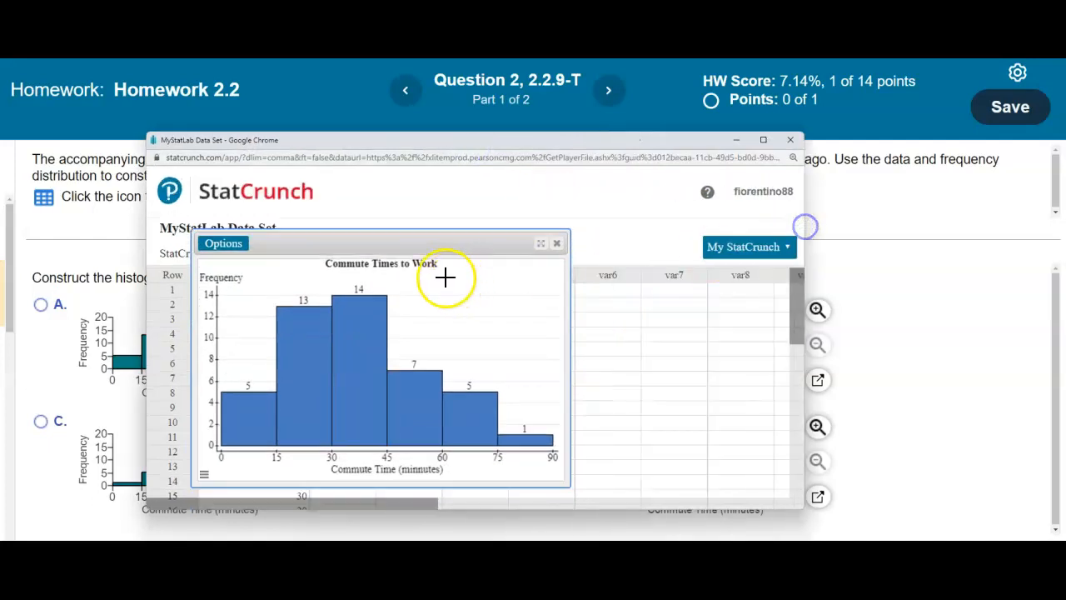
pyautogui.moveTo(421, 246); pyautogui.dragTo(605, 247)
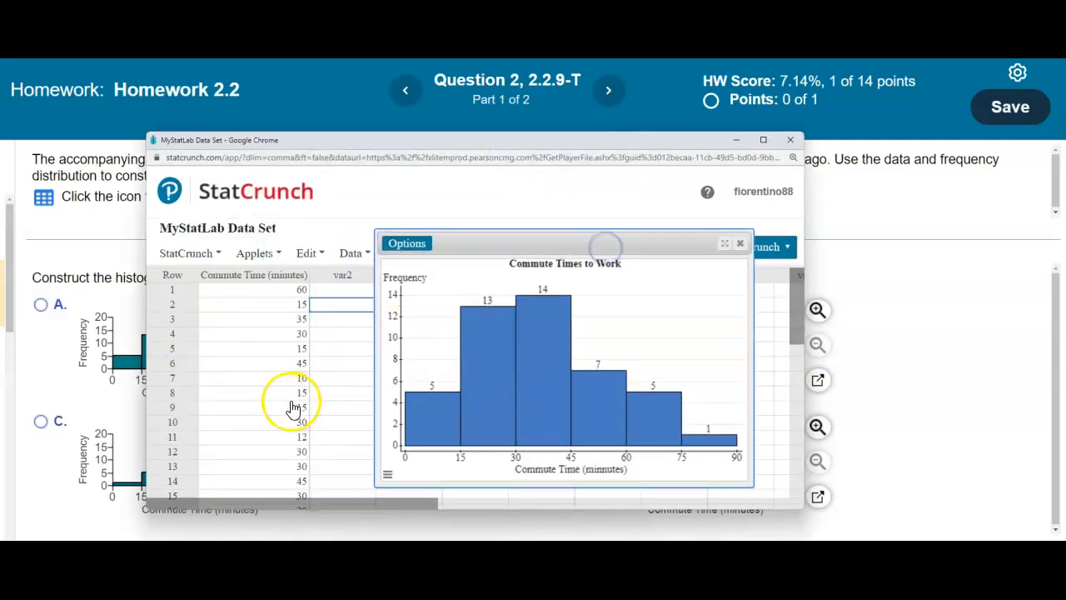
pyautogui.scroll(-2, 300, 344)
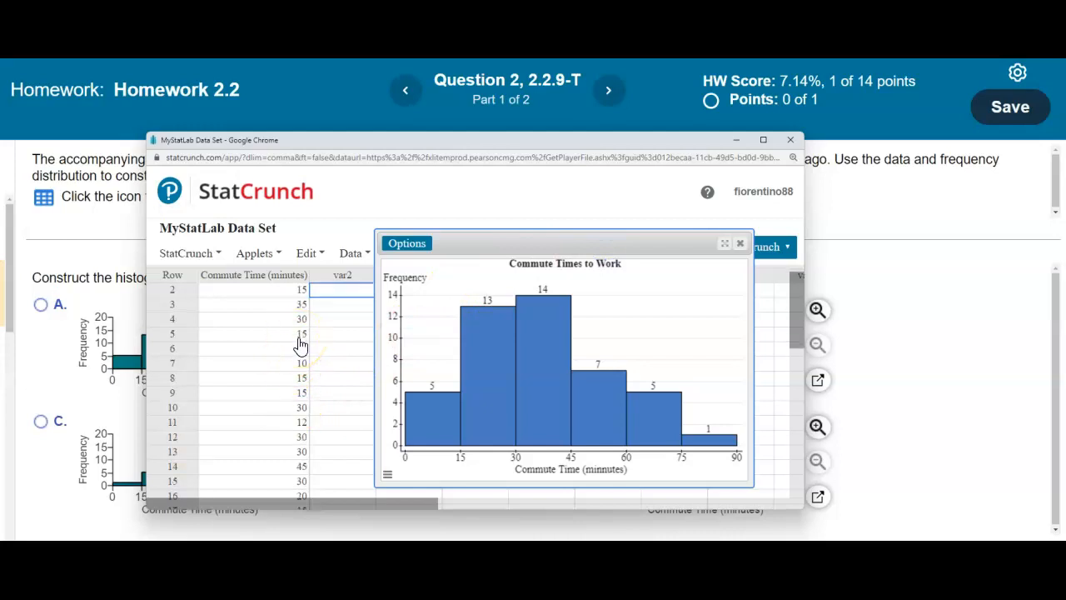
pyautogui.scroll(-4, 300, 345)
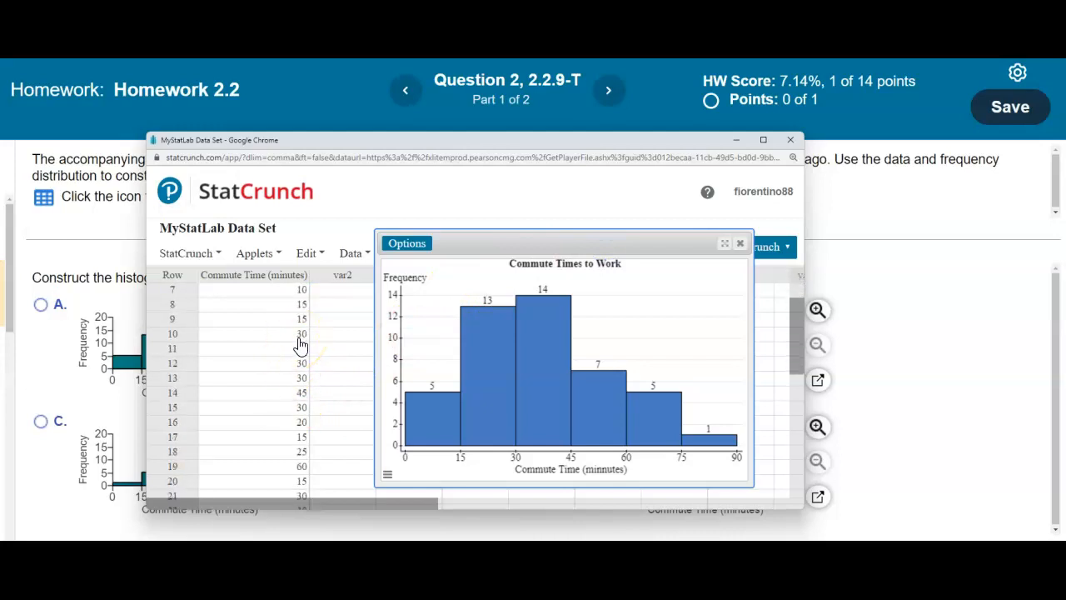
pyautogui.scroll(-2, 303, 370)
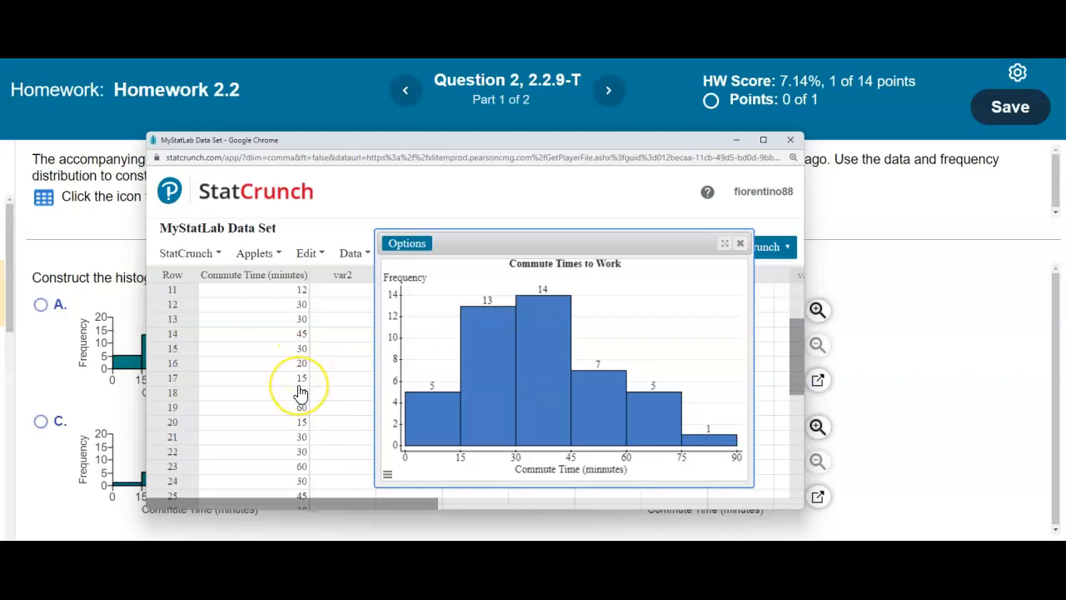
pyautogui.scroll(-2, 300, 399)
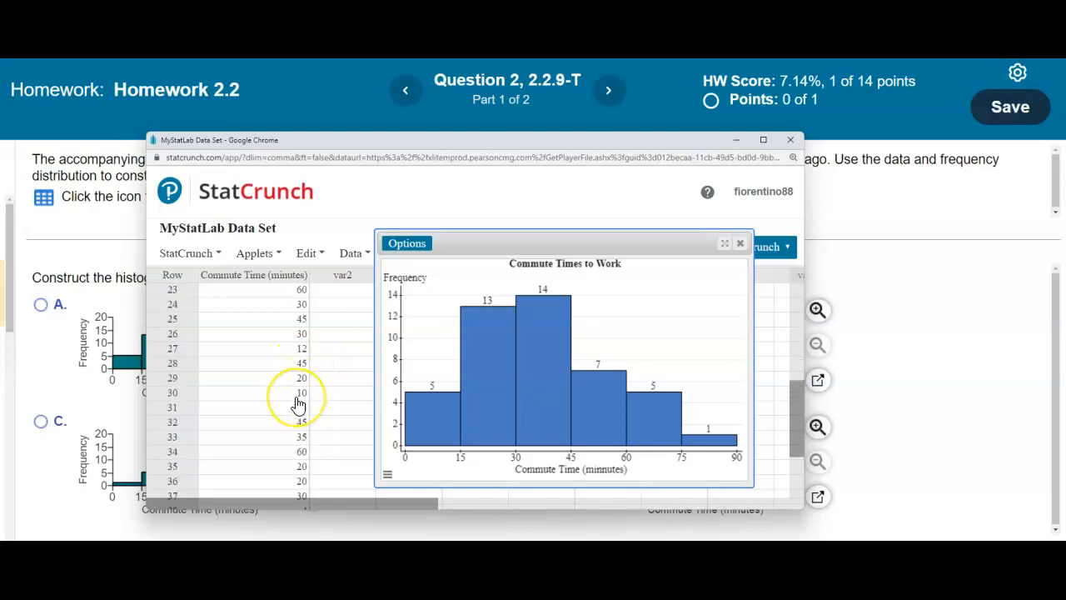
pyautogui.scroll(-4, 298, 405)
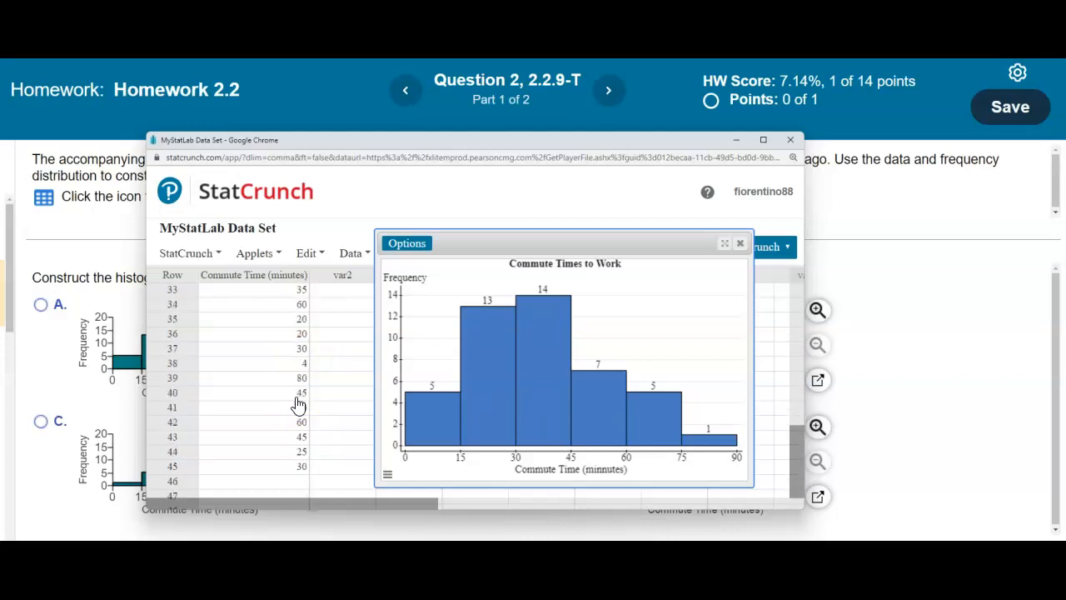
pyautogui.scroll(-1, 298, 405)
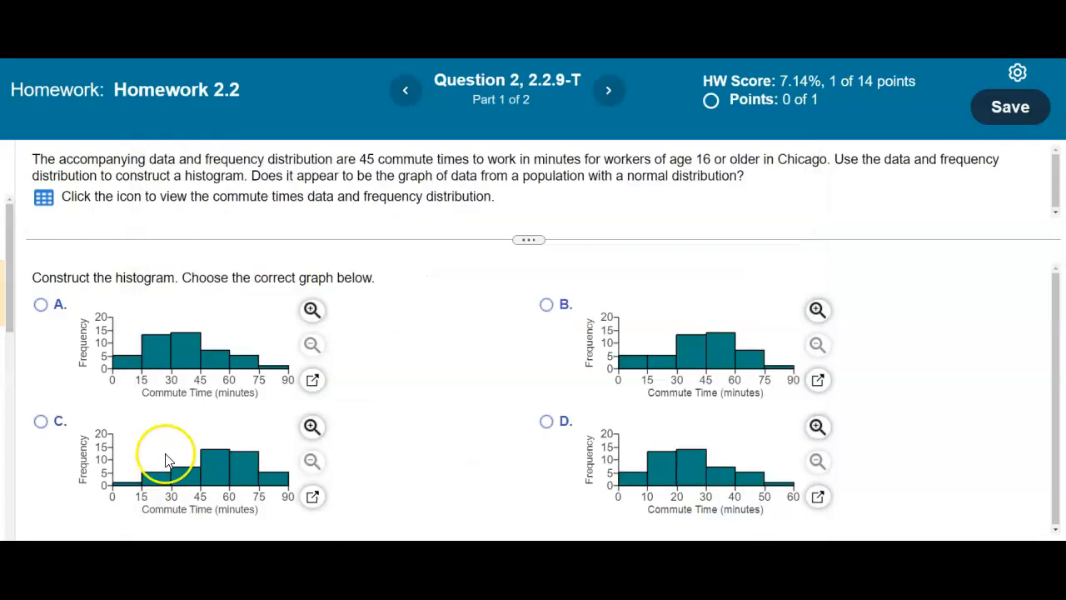
# - Select histogram A, check the answer, dismiss the Well done dialog, and scroll to part 2
pyautogui.click(41, 304)
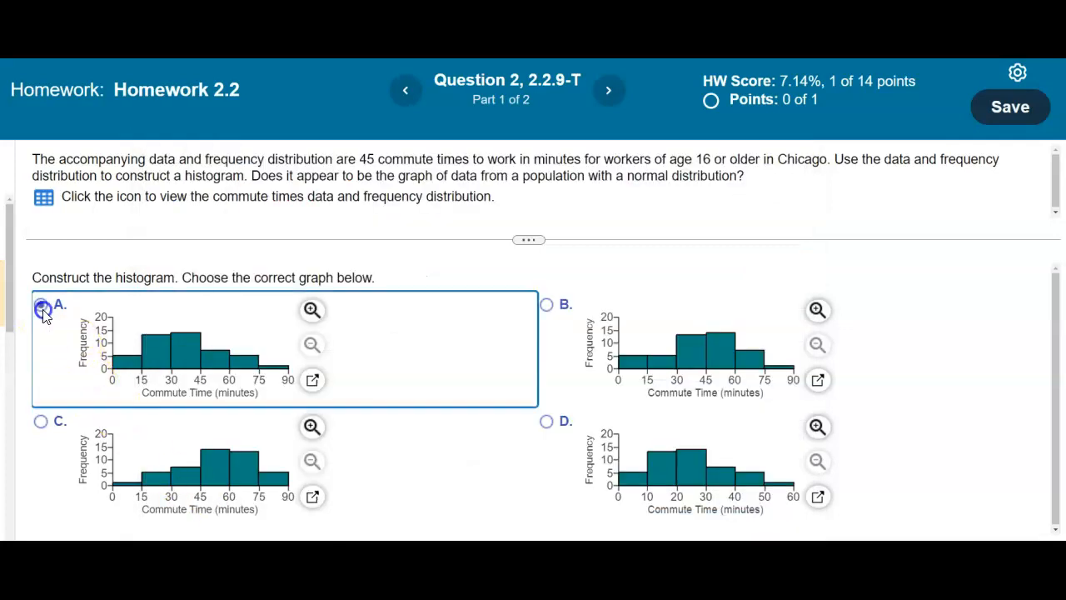
pyautogui.click(934, 556)
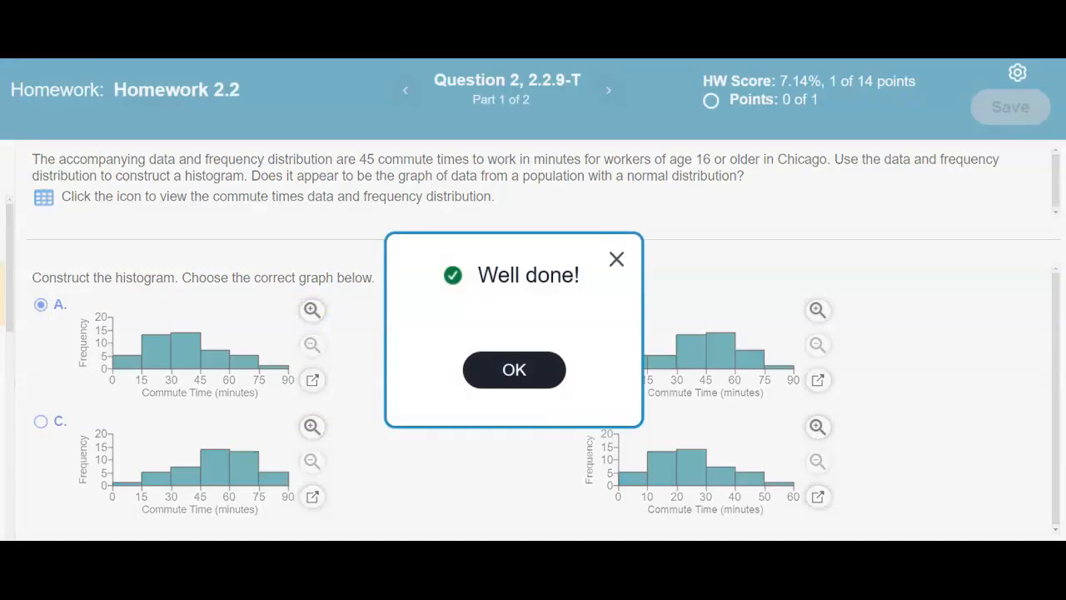
pyautogui.click(514, 380)
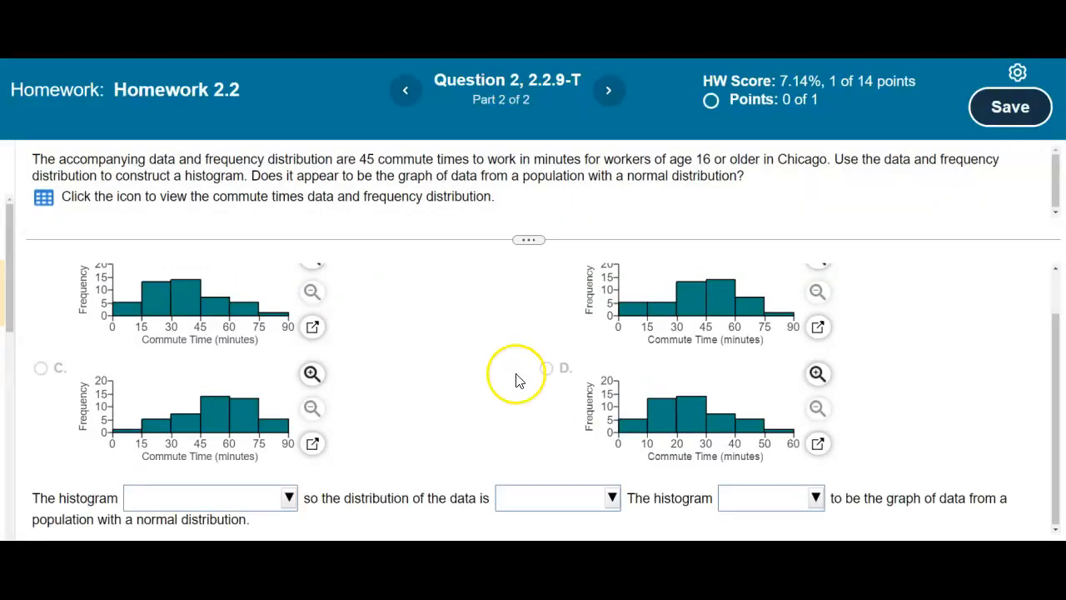
pyautogui.moveTo(1053, 380); pyautogui.dragTo(1059, 354)
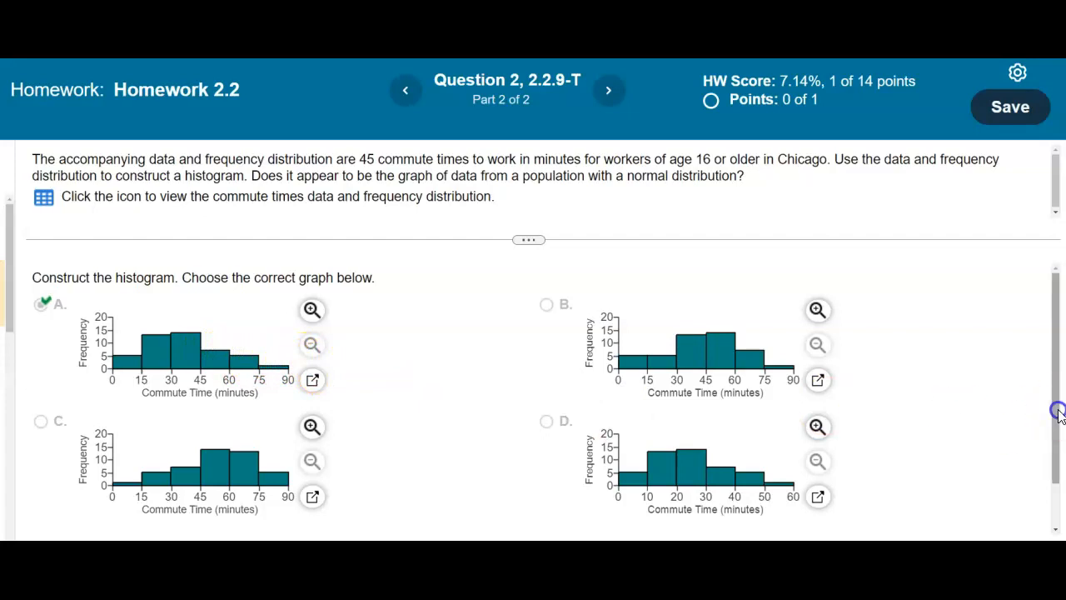
pyautogui.scroll(-3, 1055, 406)
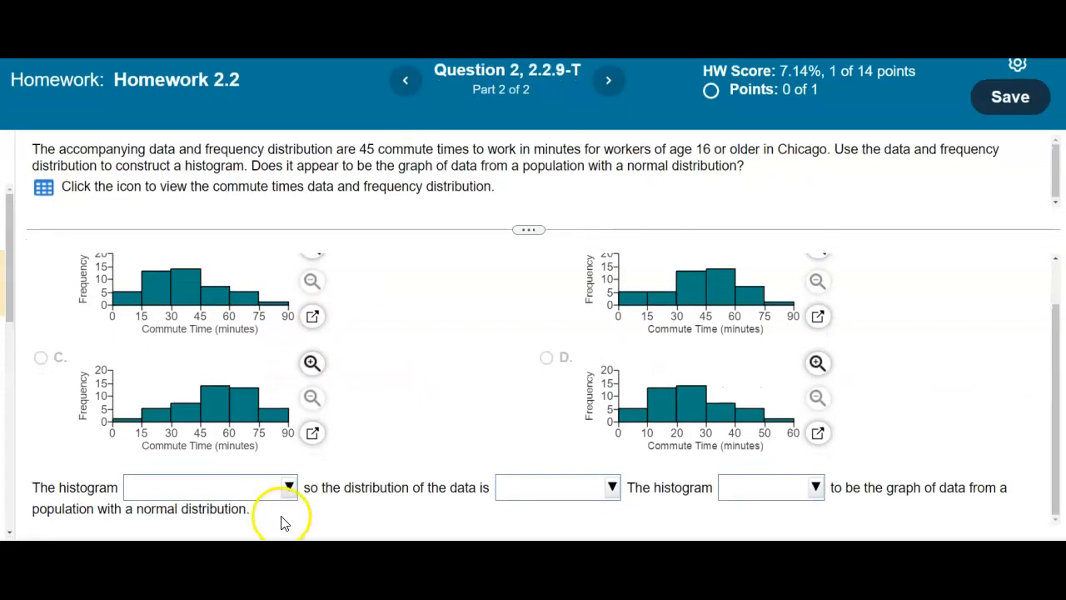
# - Answer 'has a longer right tail', 'skewed to the right', 'does not appear', and check the answer
pyautogui.click(288, 490)
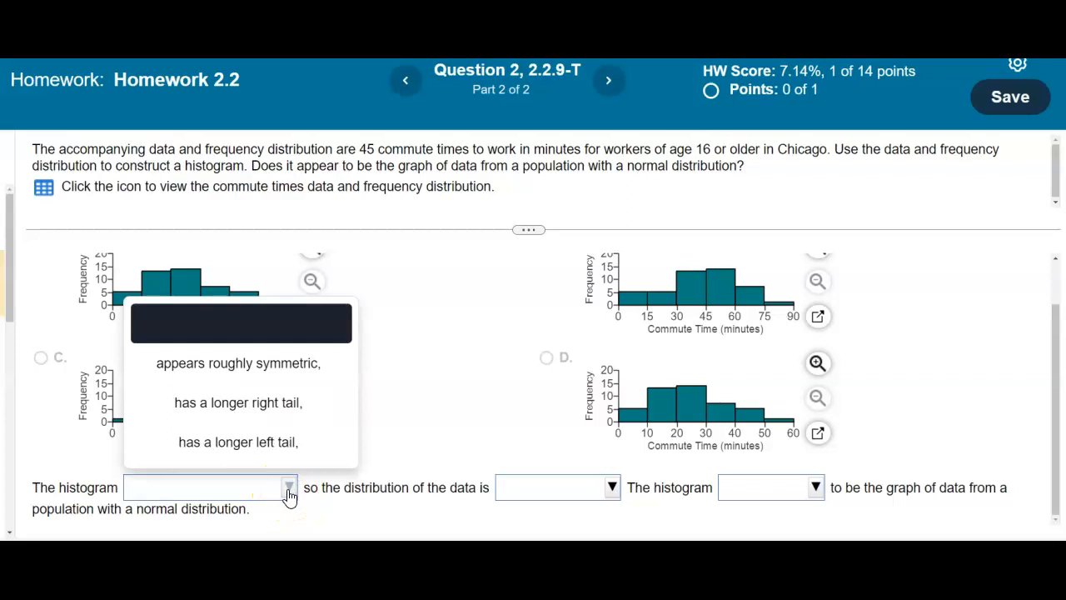
pyautogui.click(293, 408)
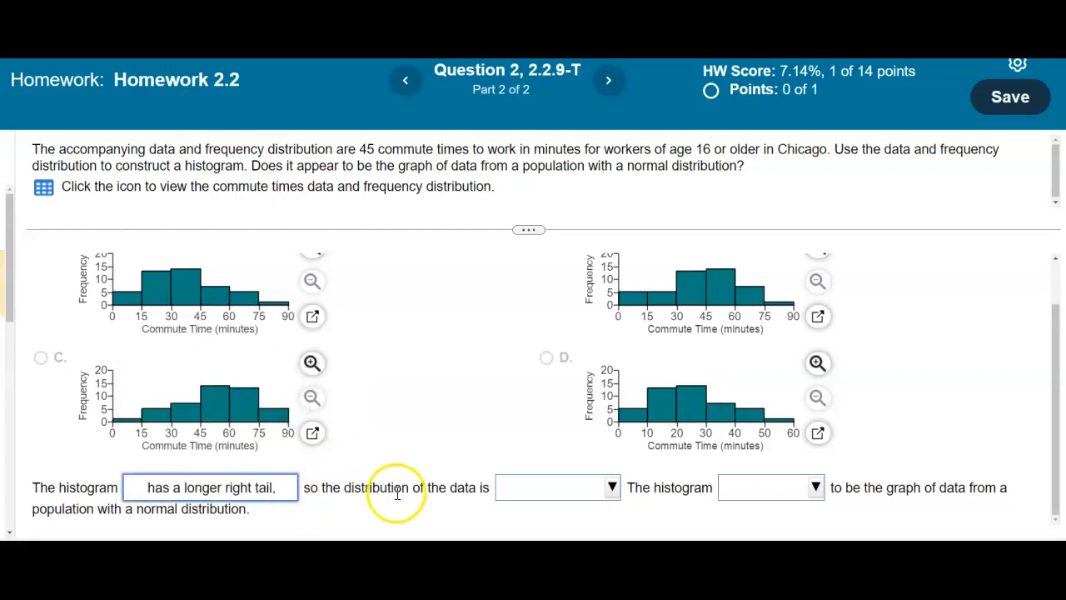
pyautogui.click(616, 489)
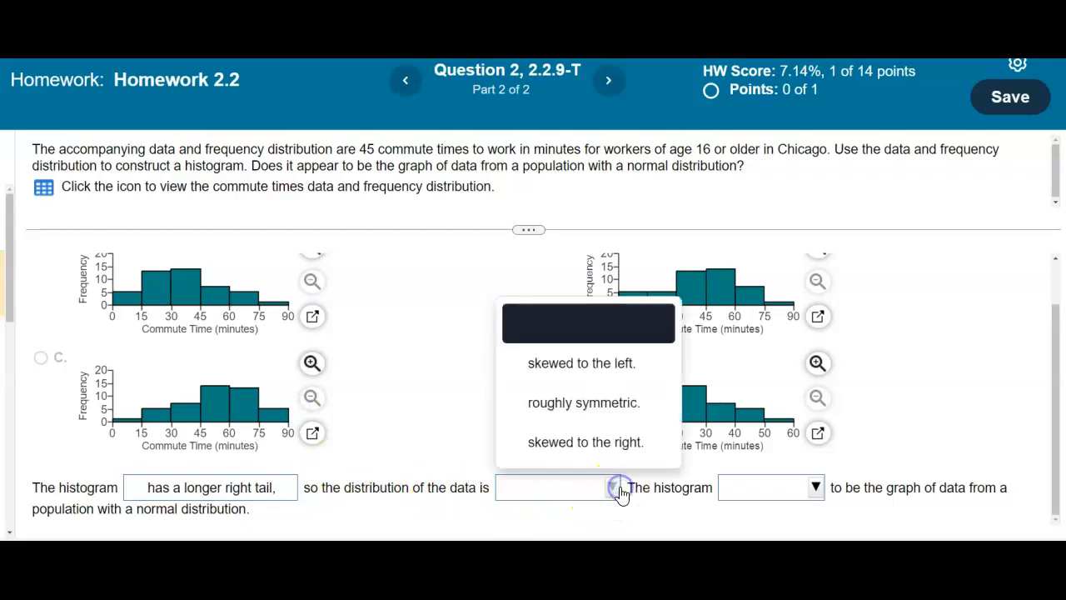
pyautogui.click(621, 457)
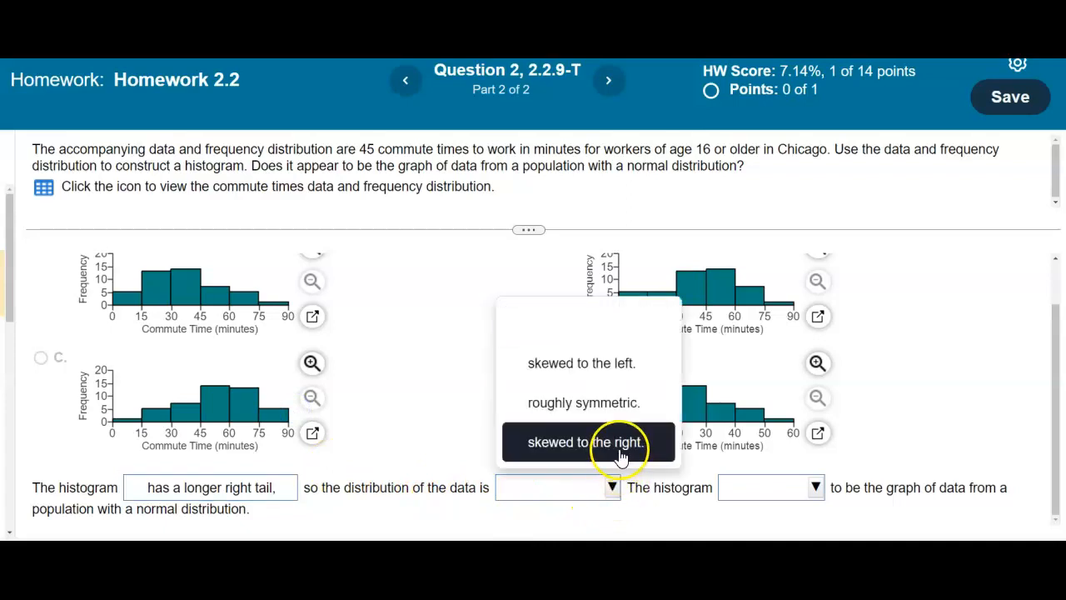
pyautogui.click(620, 456)
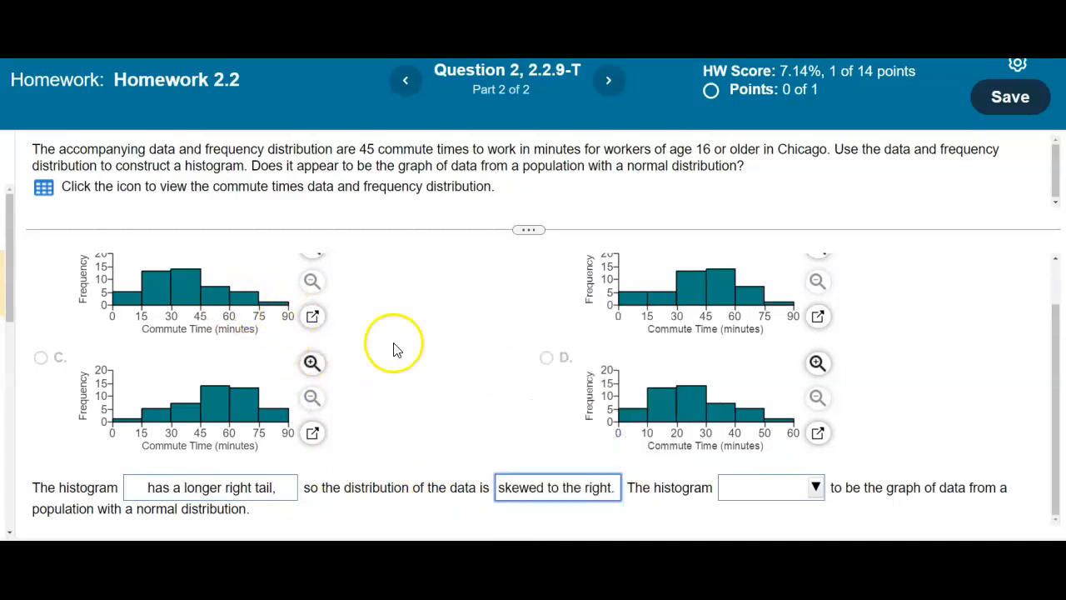
pyautogui.click(817, 493)
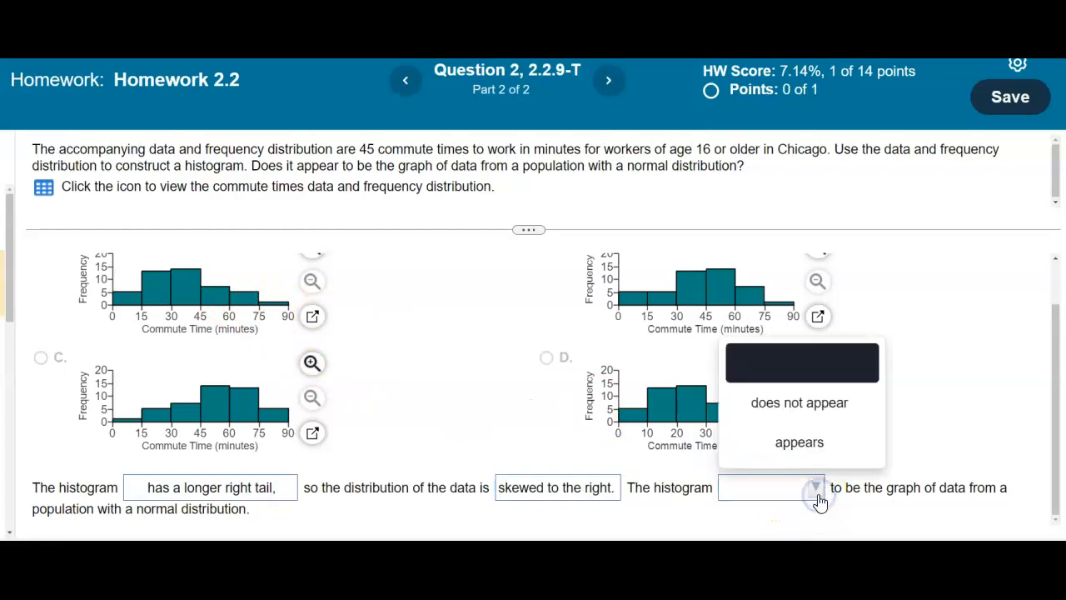
pyautogui.click(816, 401)
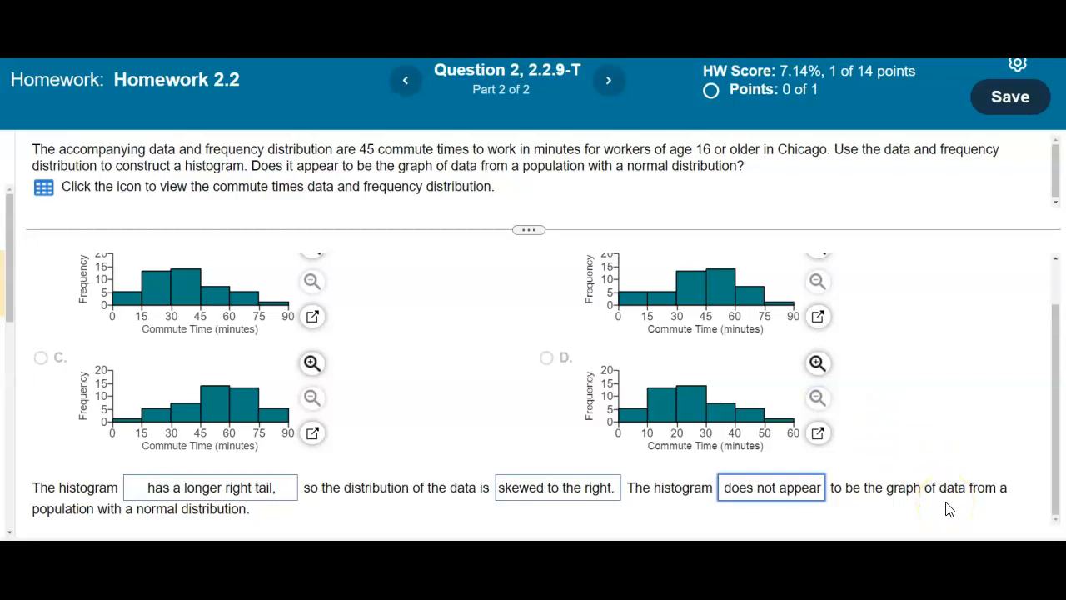
pyautogui.click(995, 569)
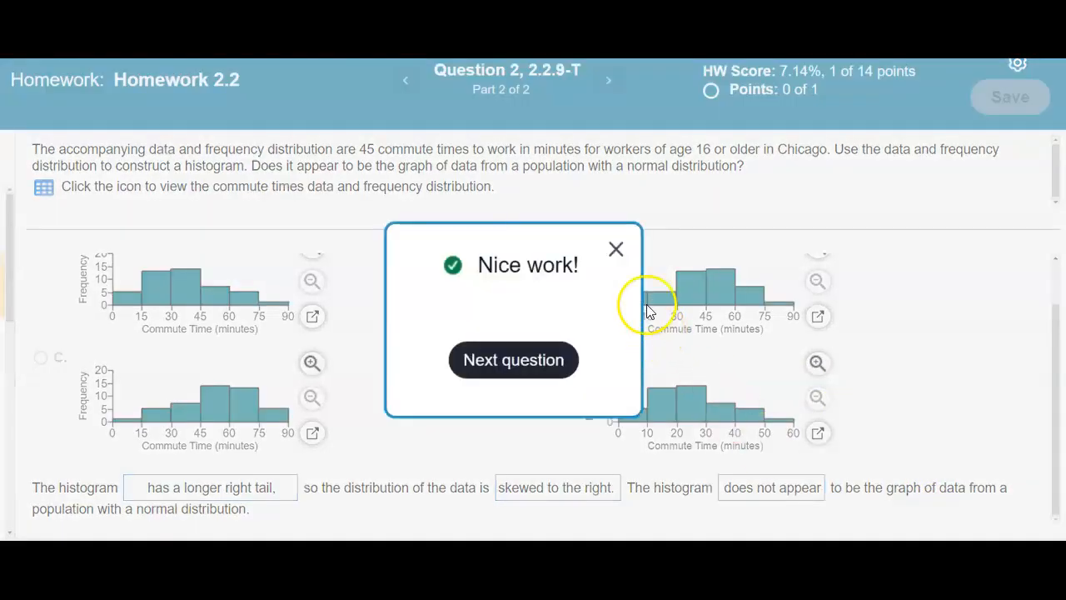
pyautogui.click(615, 249)
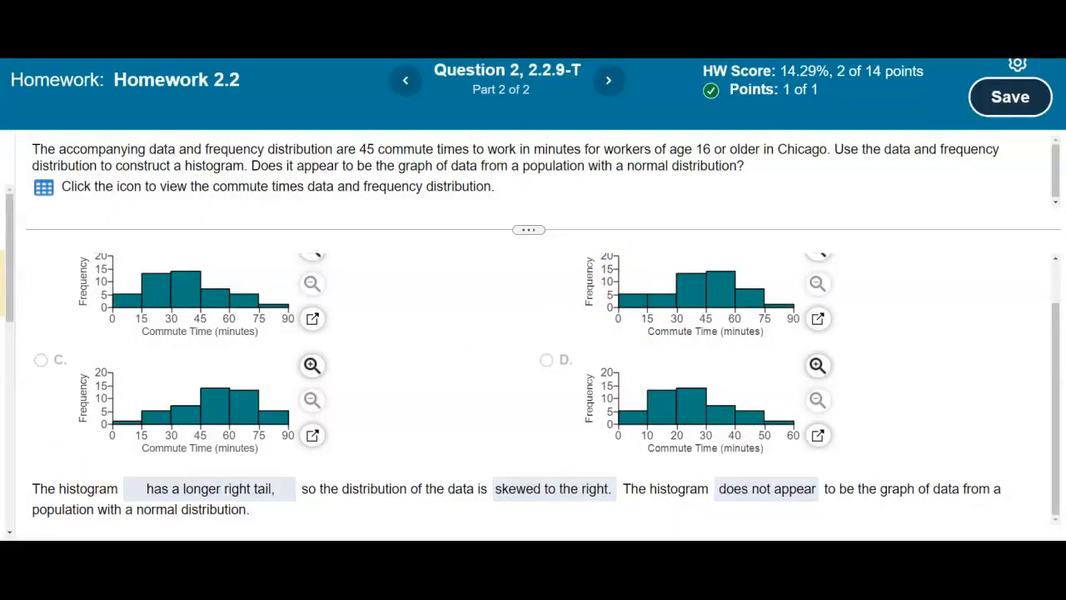